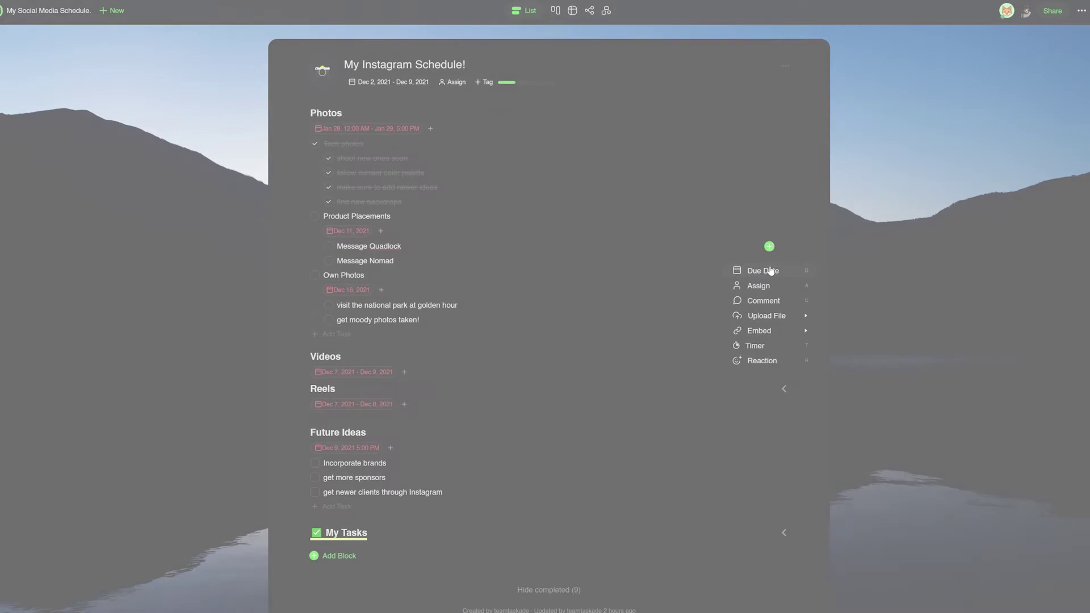
# Step: Give Message Quadlock a January 28 due date
pyautogui.click(763, 271)
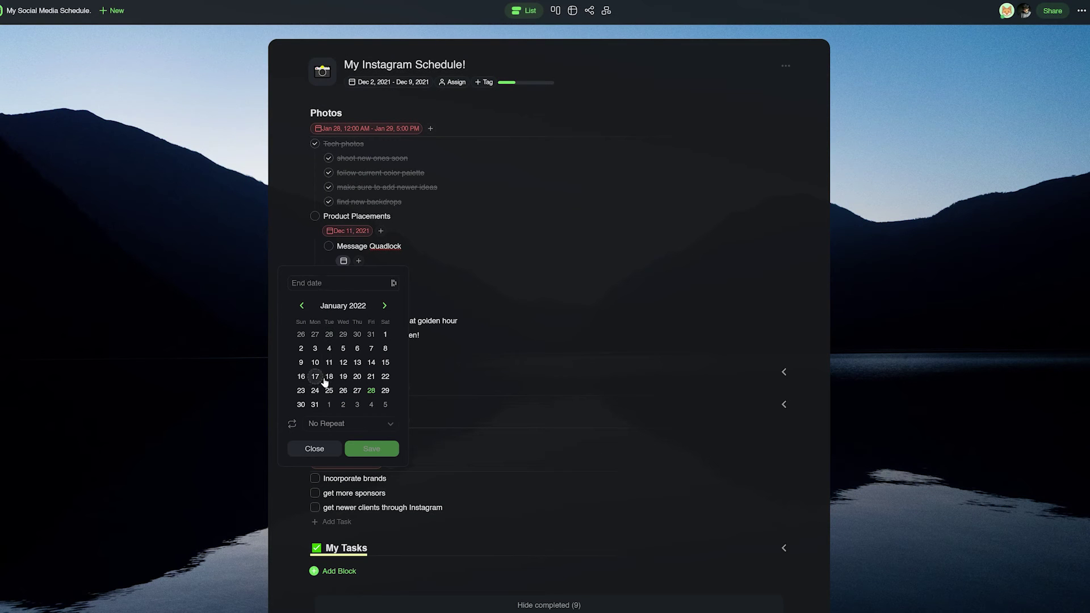
pyautogui.click(370, 391)
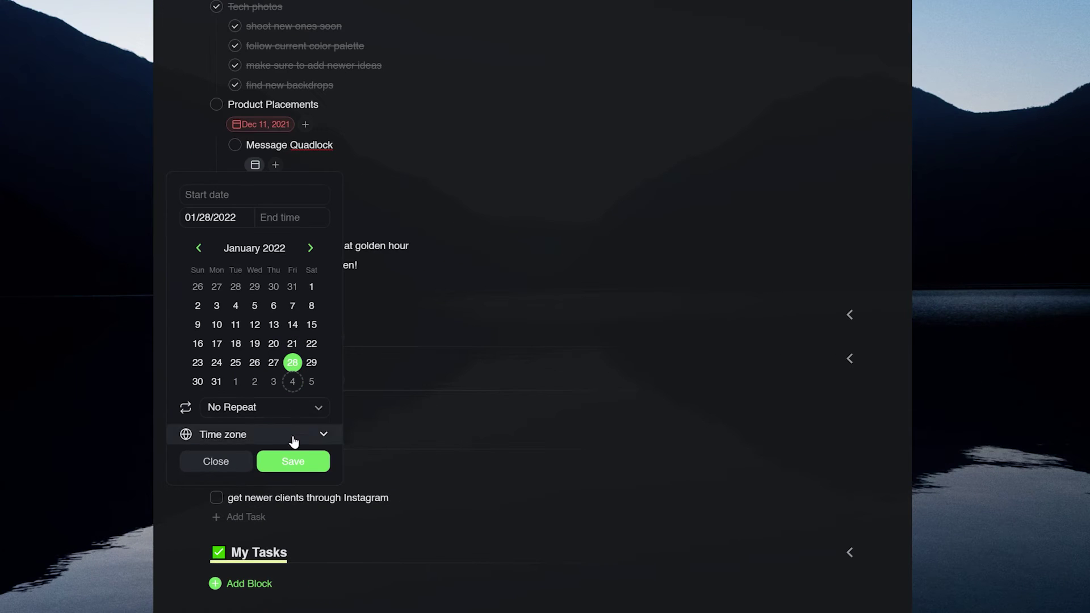
pyautogui.click(293, 461)
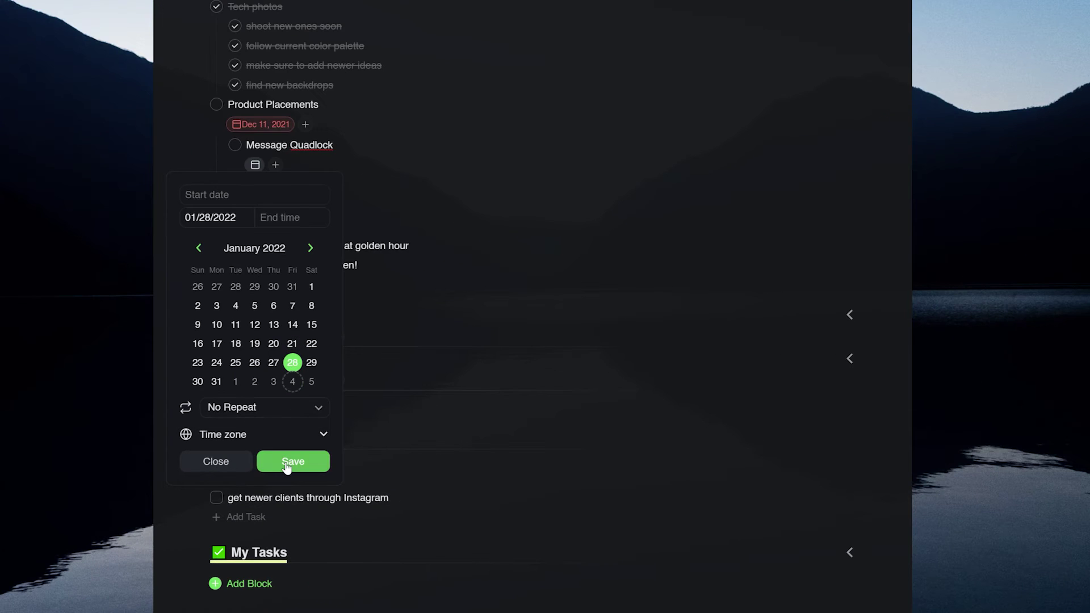
# Step: Create and save a Google Calendar event for Product Placements
pyautogui.click(768, 219)
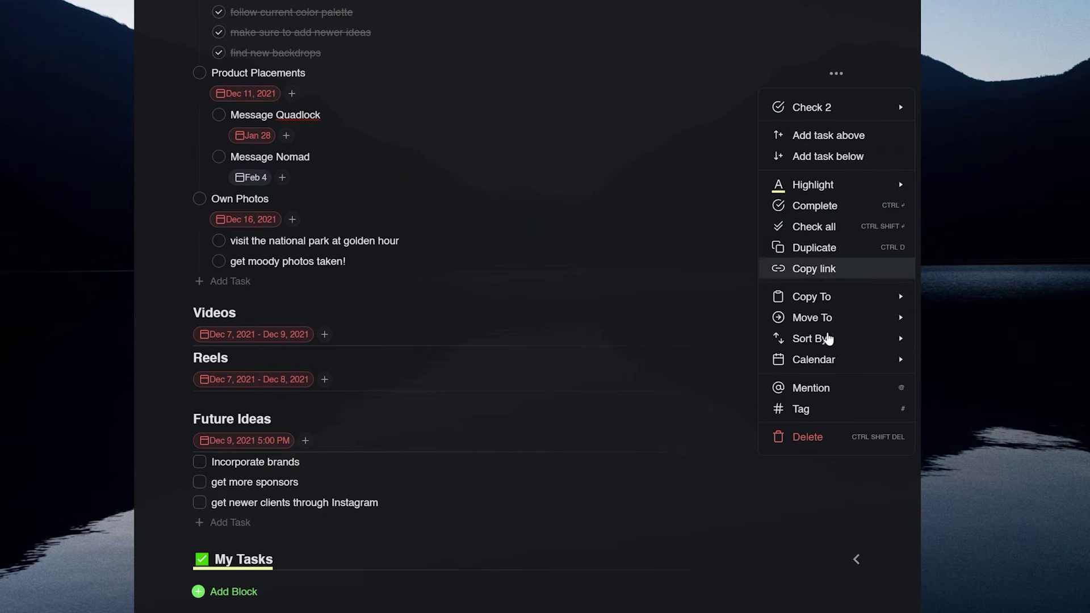
pyautogui.moveTo(813, 359)
pyautogui.click(1007, 388)
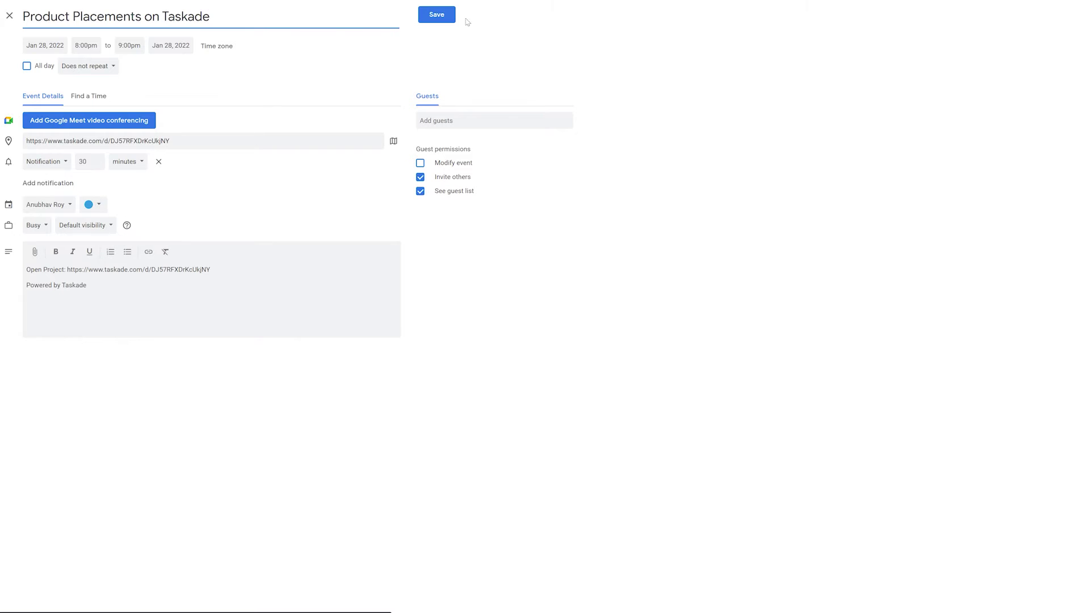
pyautogui.click(437, 15)
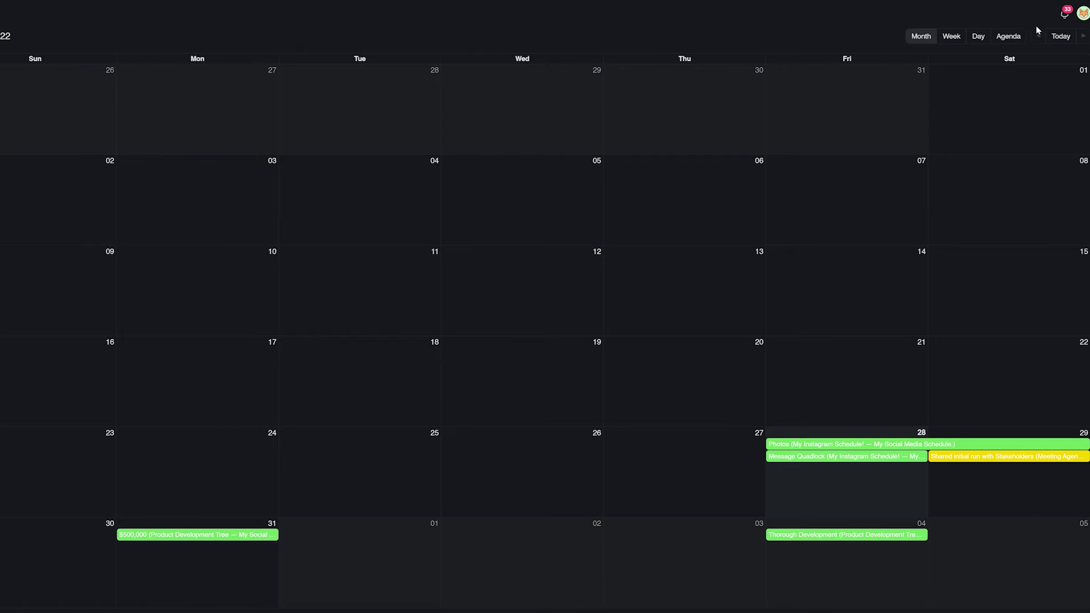
# Step: Jump the calendar to the current month and switch to the weekly view
pyautogui.click(1055, 37)
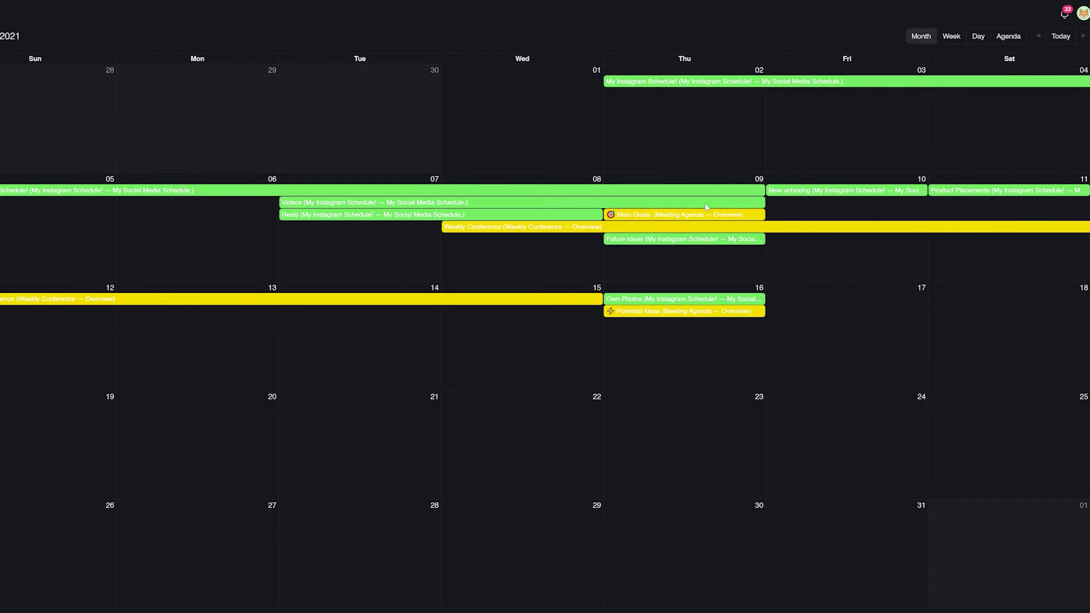
pyautogui.click(951, 35)
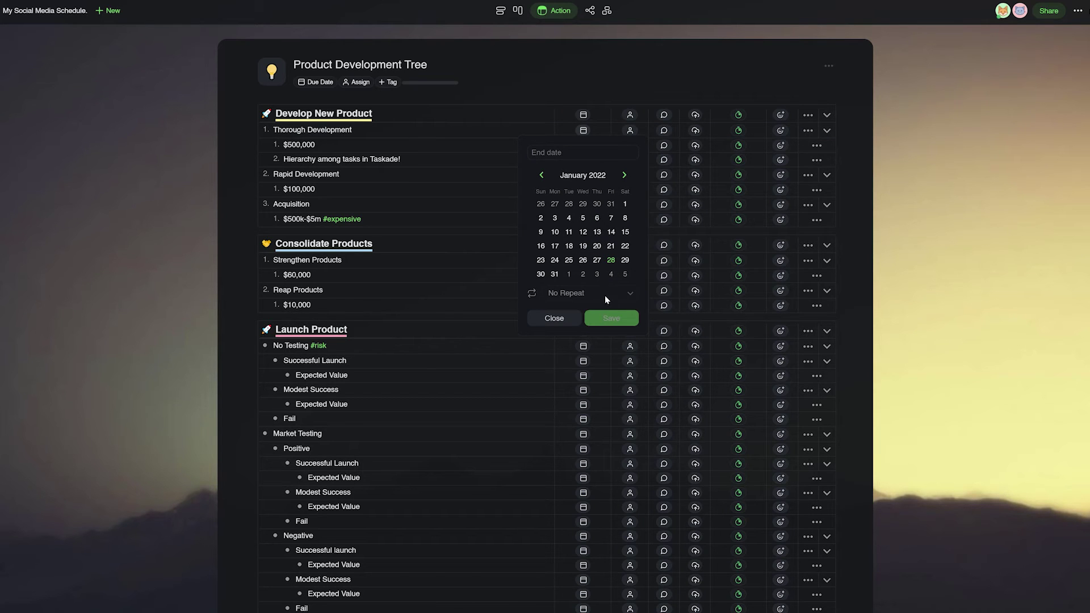
# Step: Save due dates of February 4 for Thorough Development and January 31 for $500,000
pyautogui.click(610, 273)
pyautogui.click(616, 352)
pyautogui.click(584, 144)
pyautogui.click(555, 305)
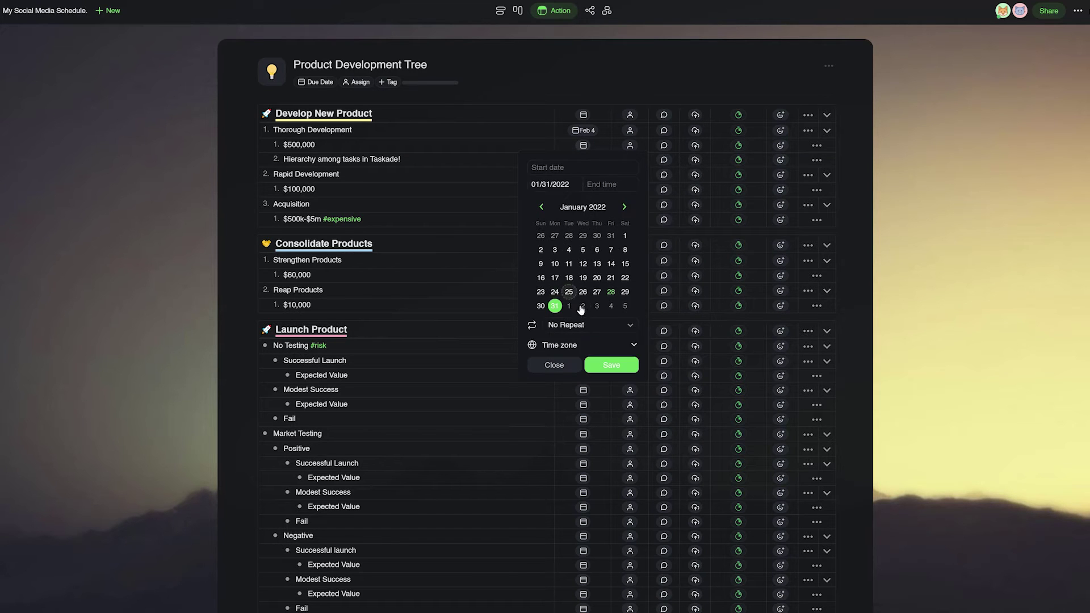
pyautogui.click(612, 367)
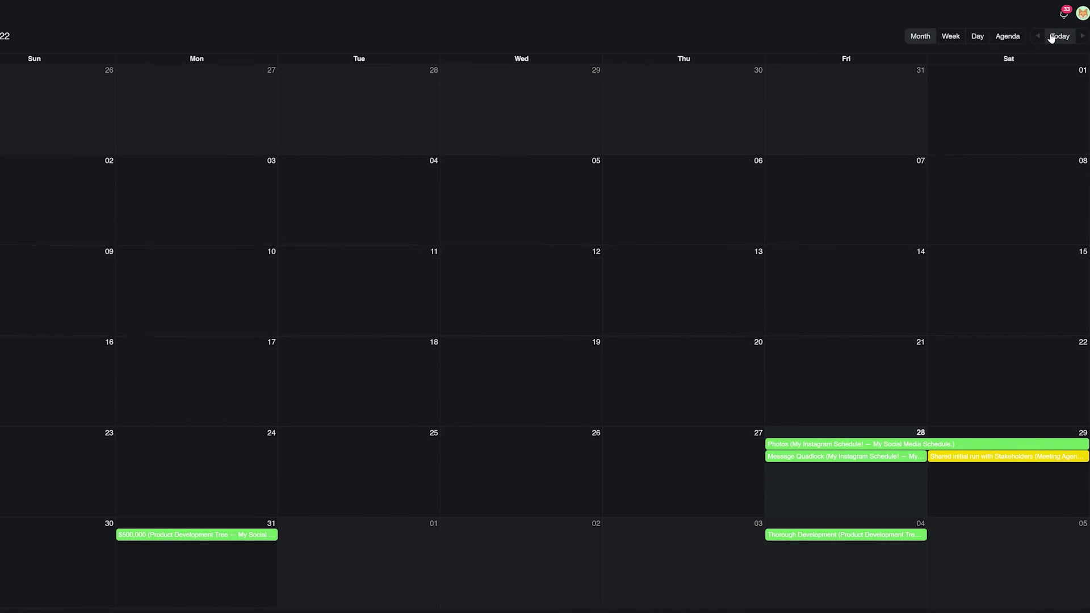
pyautogui.click(1051, 38)
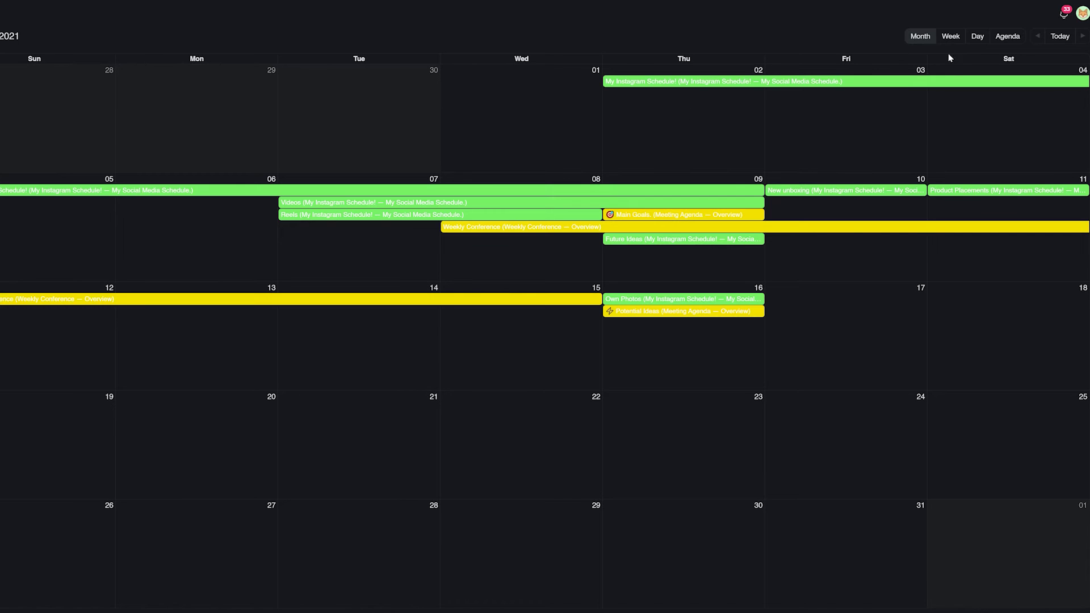
pyautogui.click(1082, 36)
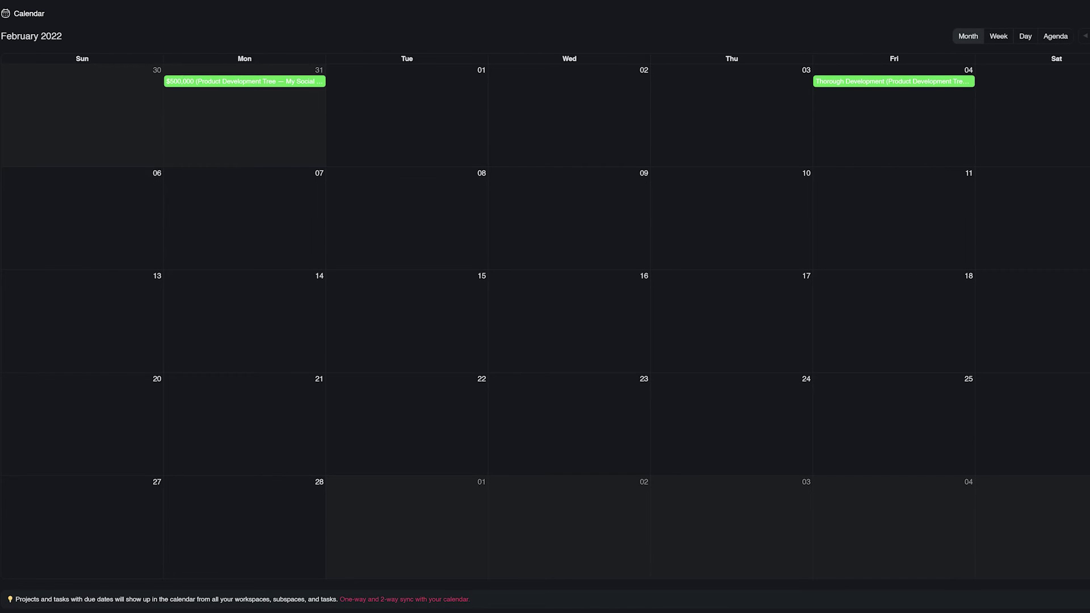
pyautogui.click(846, 82)
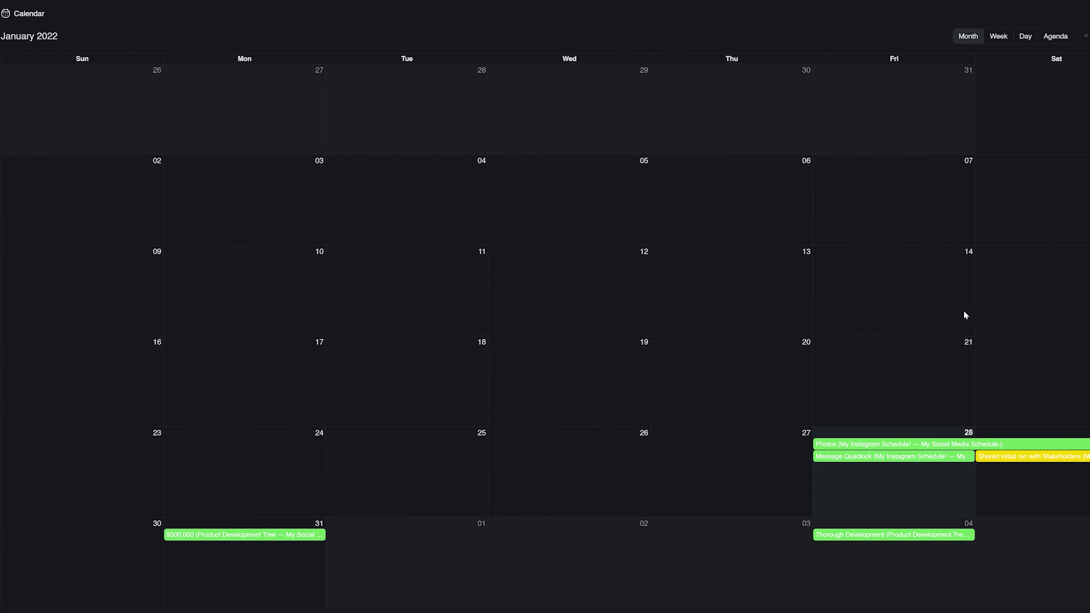
pyautogui.click(892, 455)
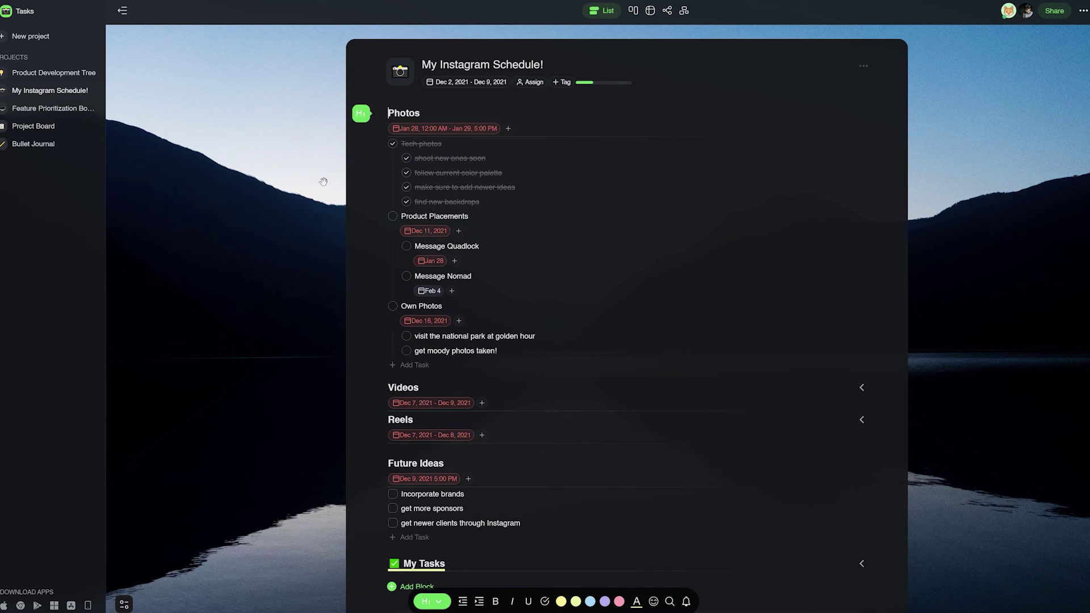